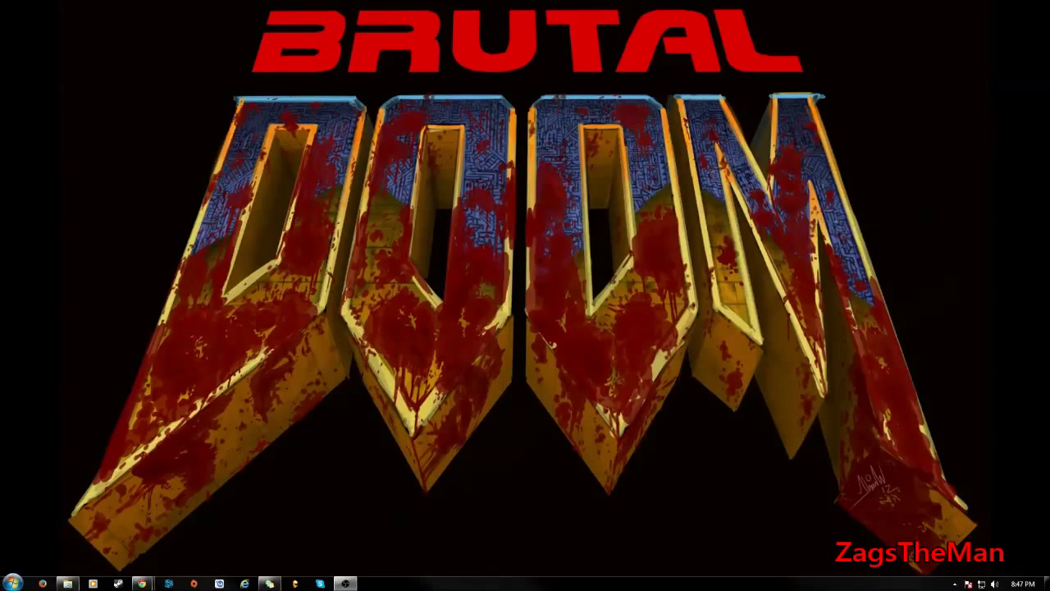
# From the GZDoom news tab in Chrome, go to the Download page and download version 1.8.02
pyautogui.click(141, 583)
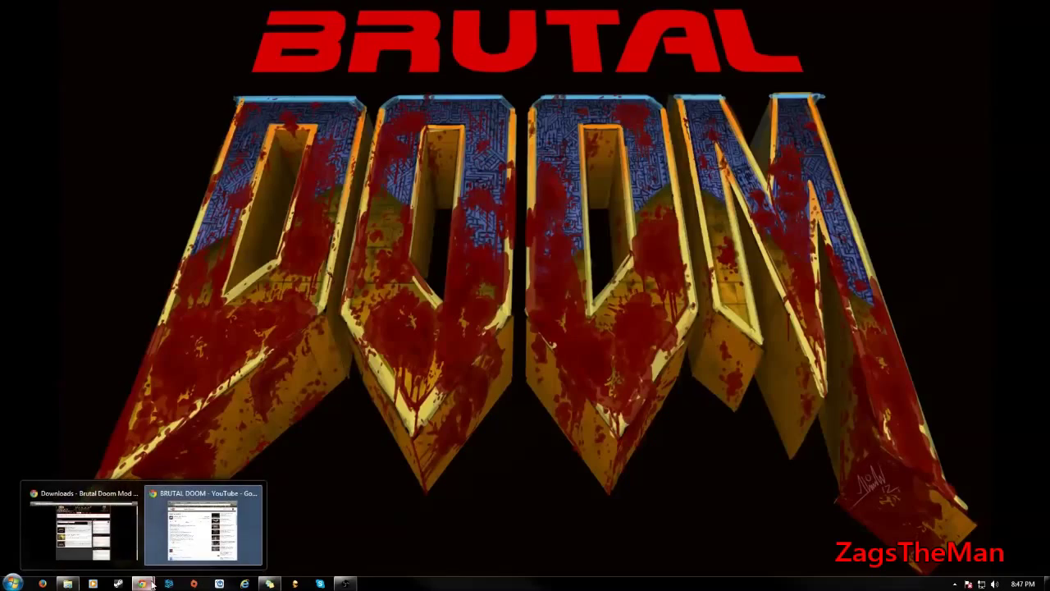
pyautogui.click(122, 546)
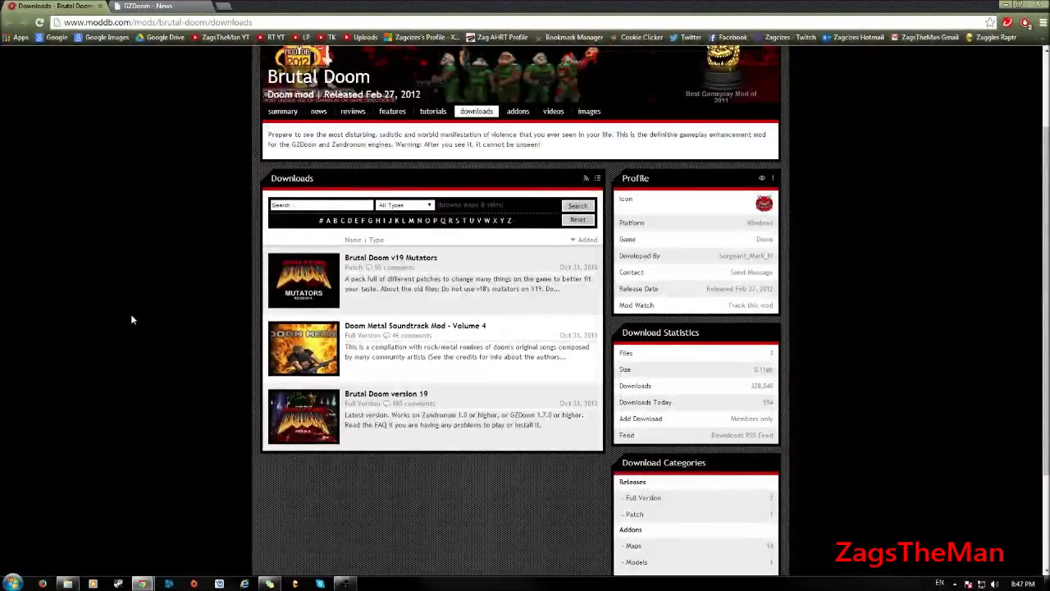
pyautogui.click(148, 6)
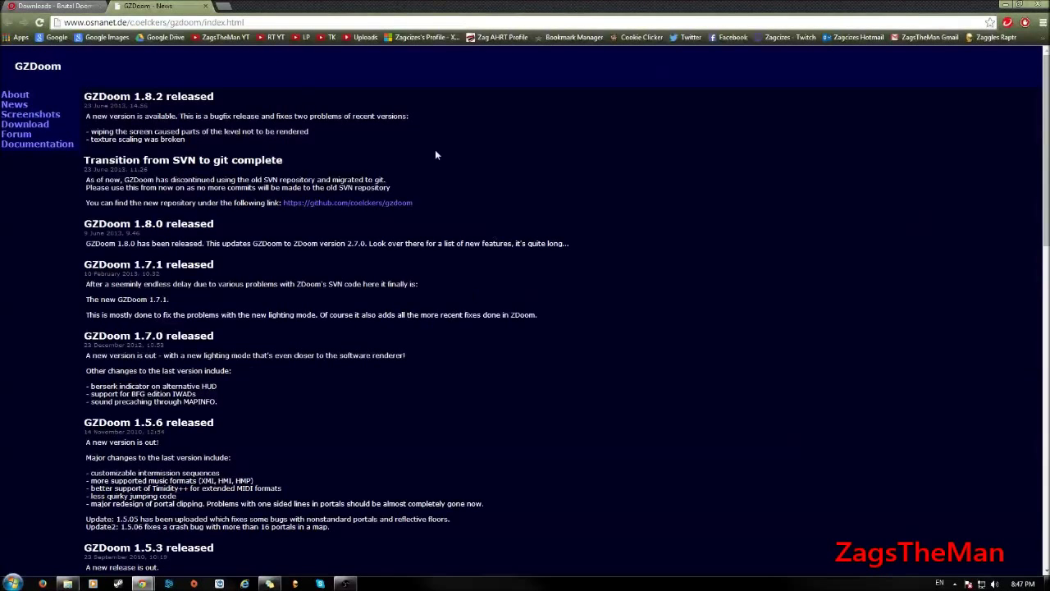
pyautogui.click(39, 125)
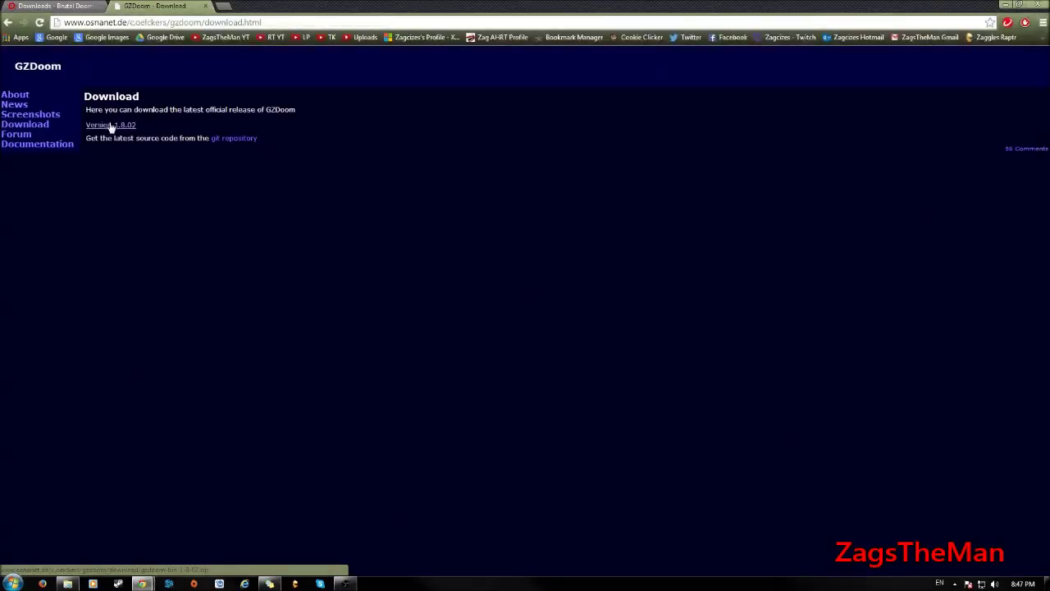
pyautogui.click(110, 127)
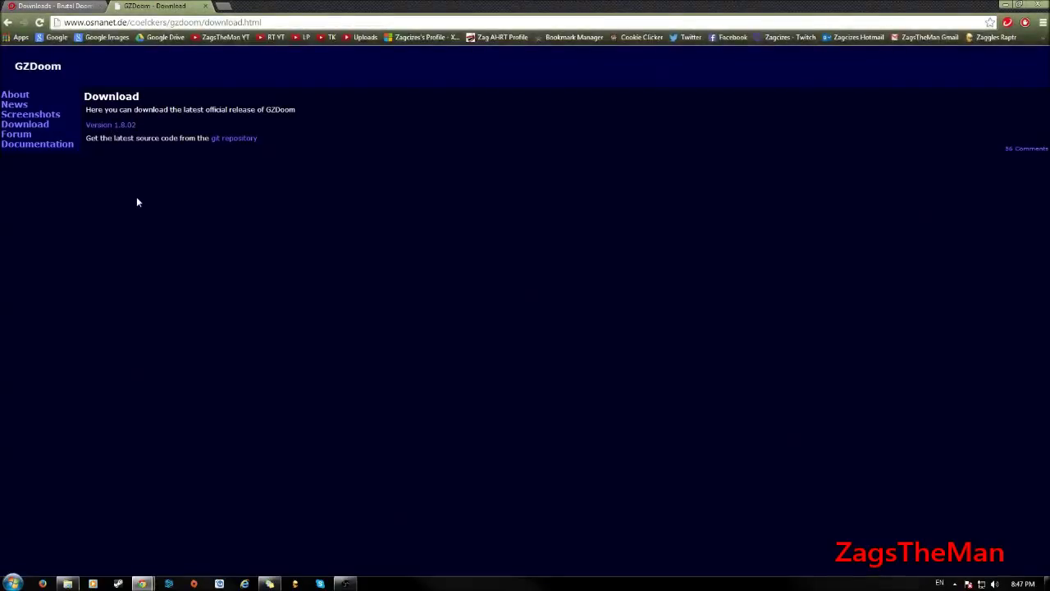
# Switch back to the ModDB Brutal Doom downloads tab, then bring up the BRUTAL DOOM! folder in Explorer
pyautogui.click(82, 7)
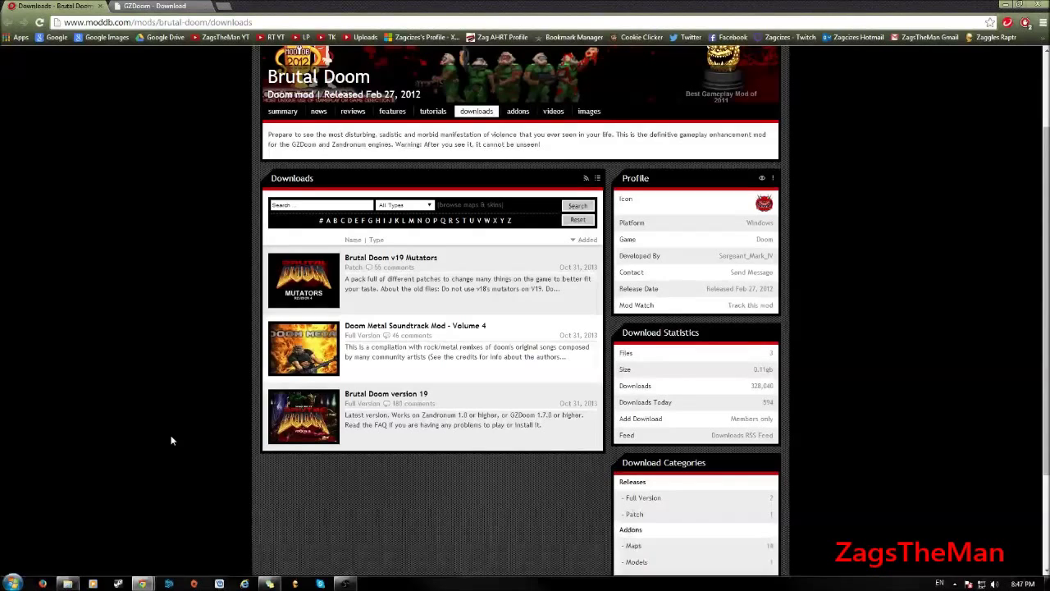
pyautogui.click(67, 584)
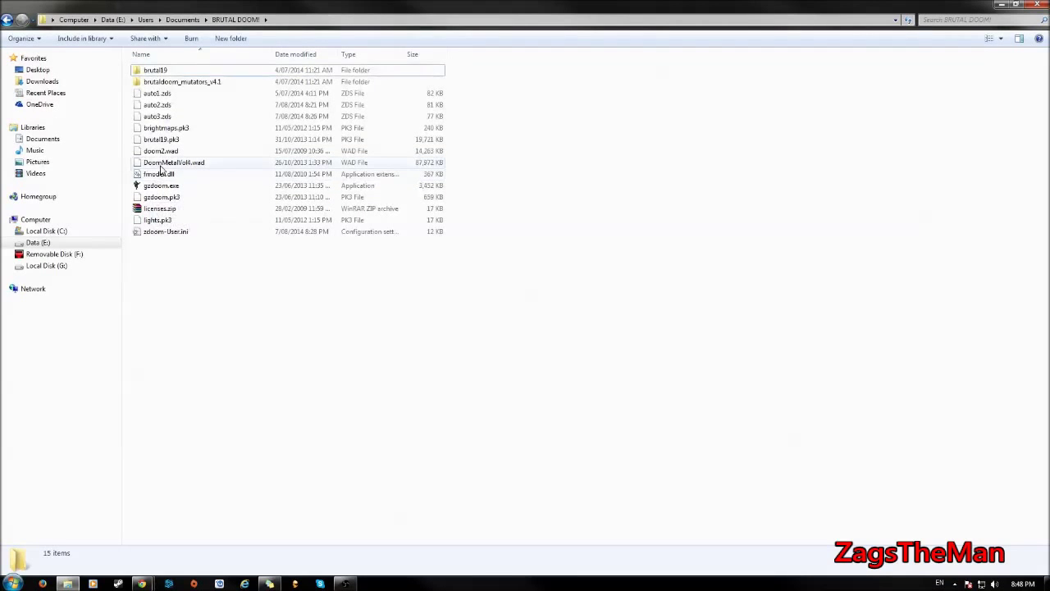
# Select DoomMetalVol4.wad through brutal19.pk3, including doom2.wad, and drag them onto gzdoom.exe
pyautogui.keyDown('shift'); pyautogui.click(169, 162); pyautogui.keyUp('shift')
pyautogui.click(208, 293)
pyautogui.click(180, 165)
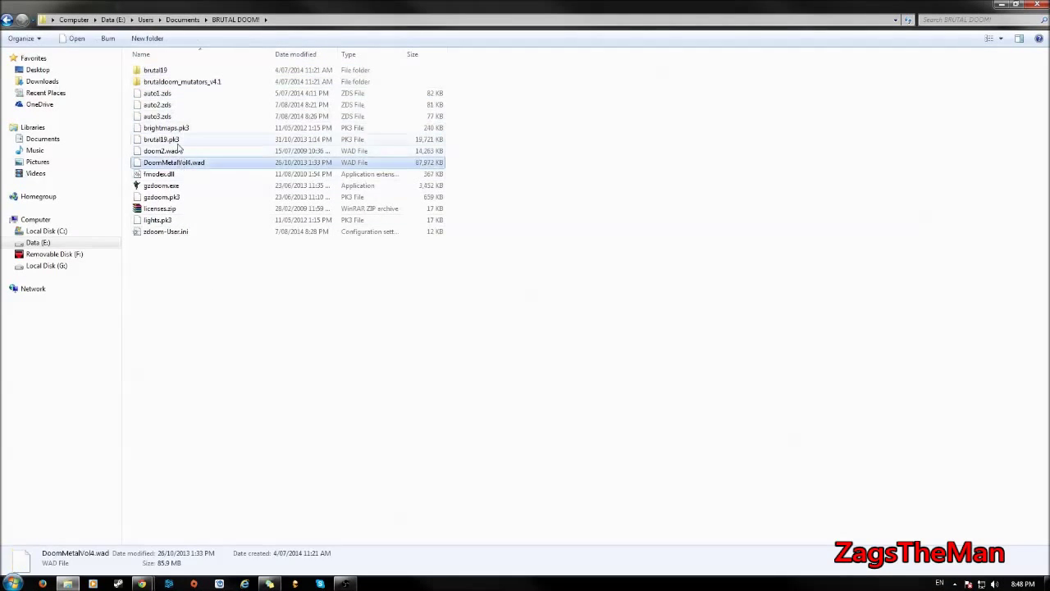
pyautogui.keyDown('shift'); pyautogui.click(160, 141); pyautogui.keyUp('shift')
pyautogui.moveTo(159, 145); pyautogui.dragTo(167, 187)
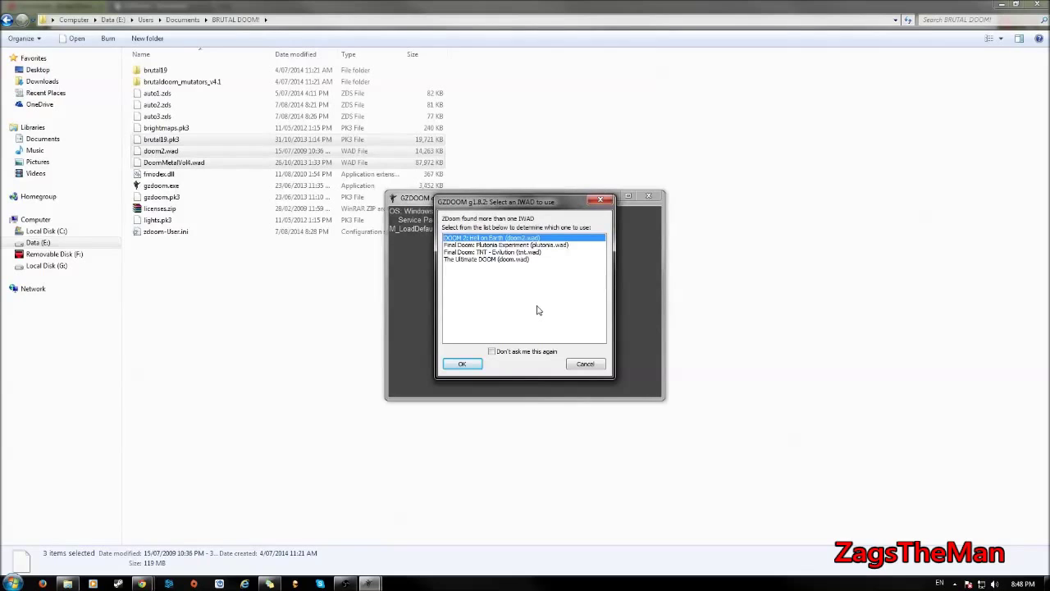
# Confirm DOOM 2: Hell on Earth (doom2.wad) as the IWAD, then clear the file selection afterwards
pyautogui.click(465, 366)
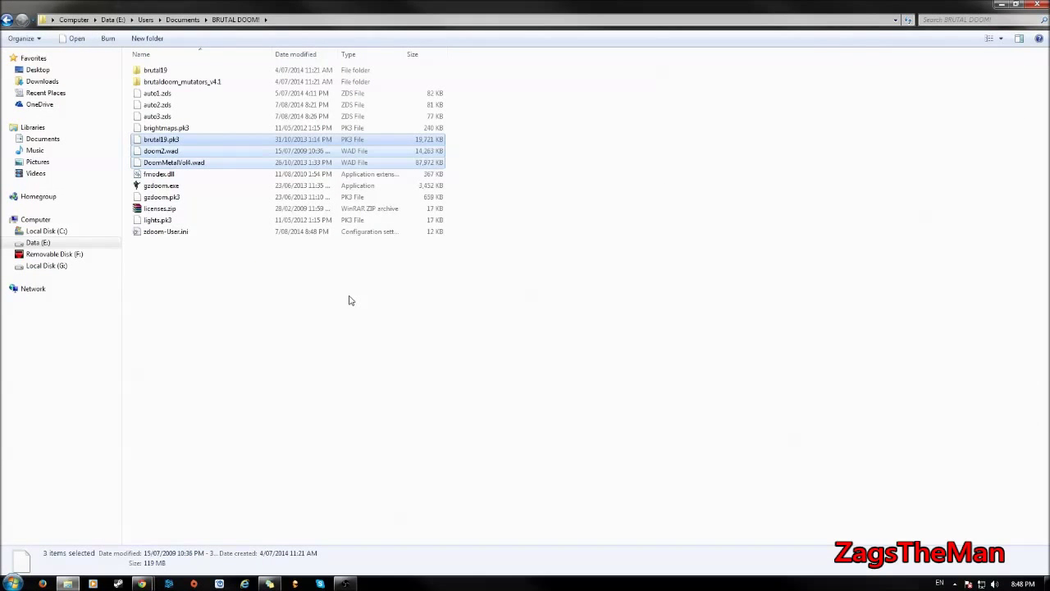
pyautogui.click(349, 301)
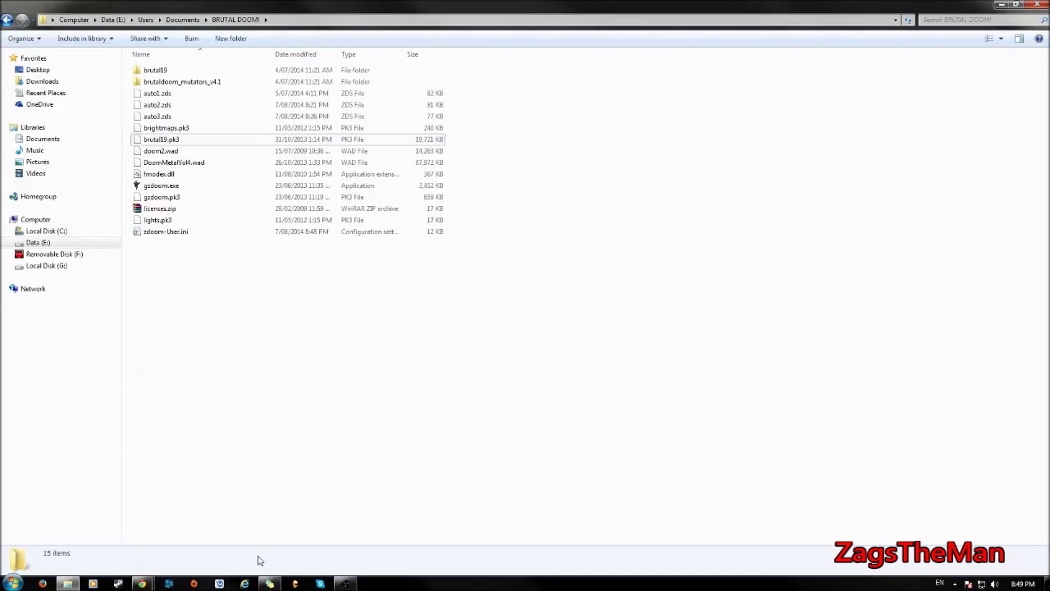
# Minimize everything to show the Brutal Doom wallpaper on the desktop
pyautogui.click(1046, 583)
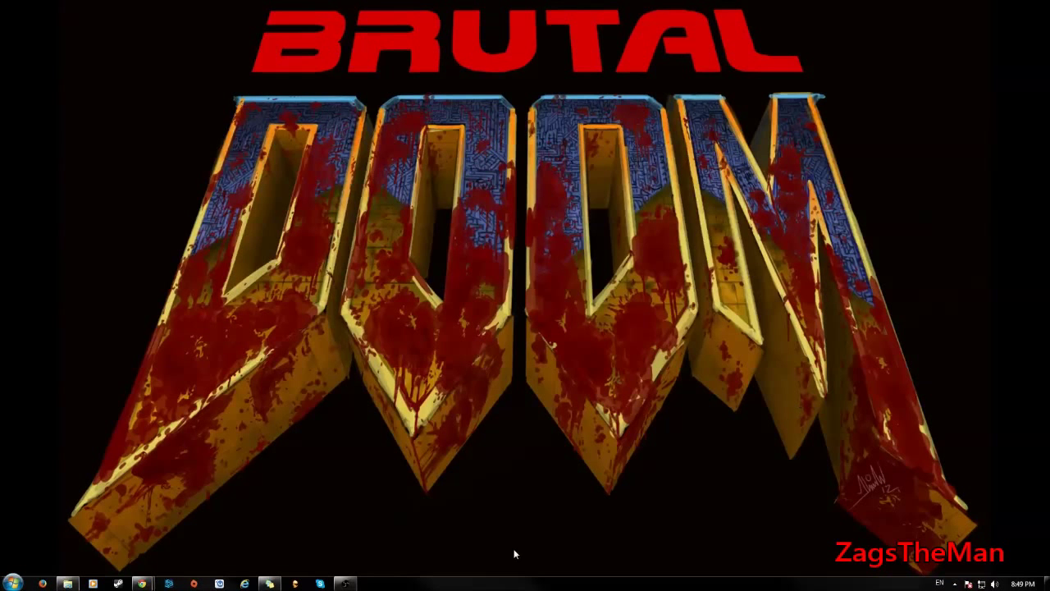